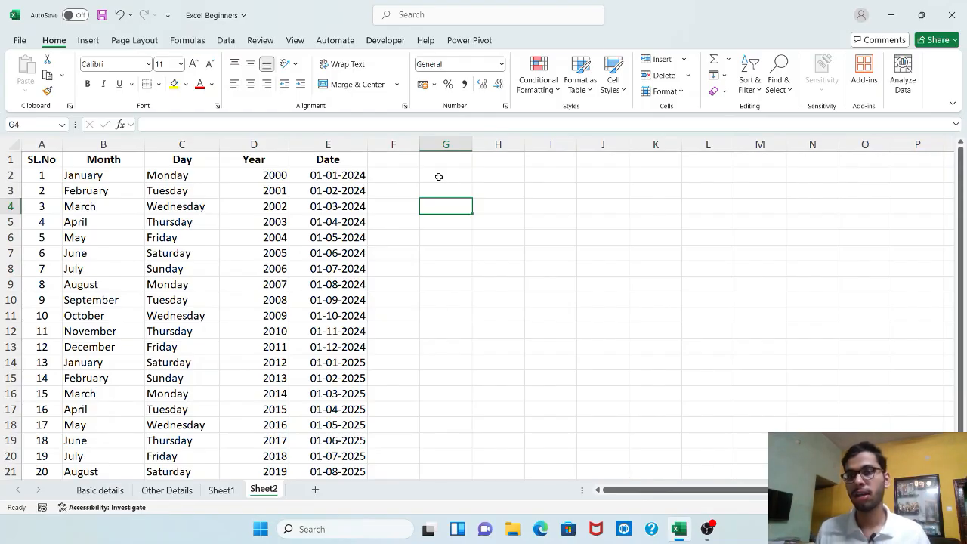
Widen column G and enter the heading Name in cell G1
click(128, 144)
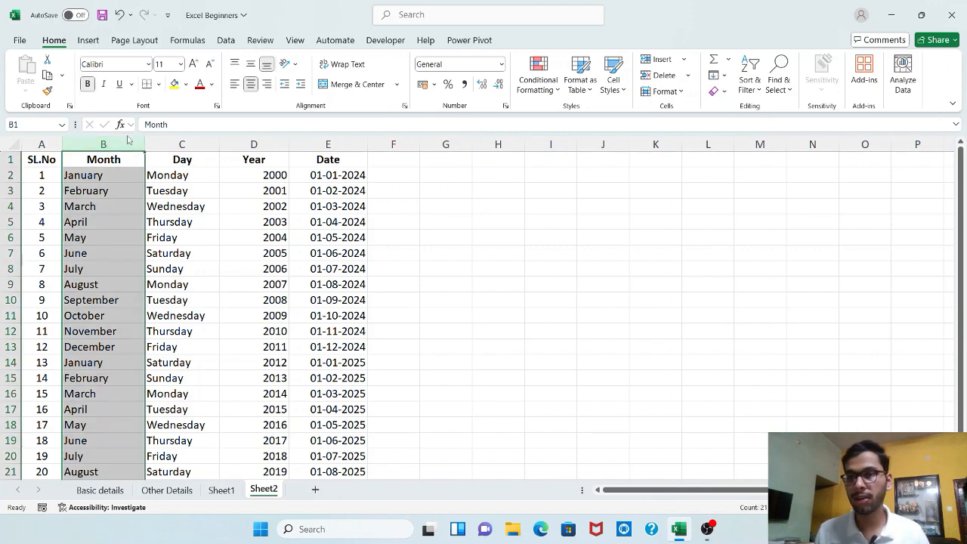
click(153, 143)
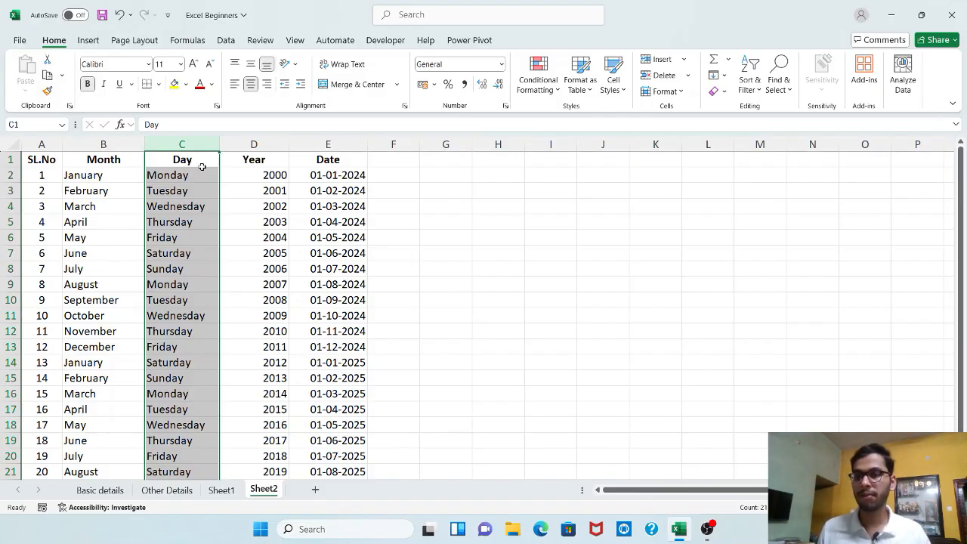
click(455, 164)
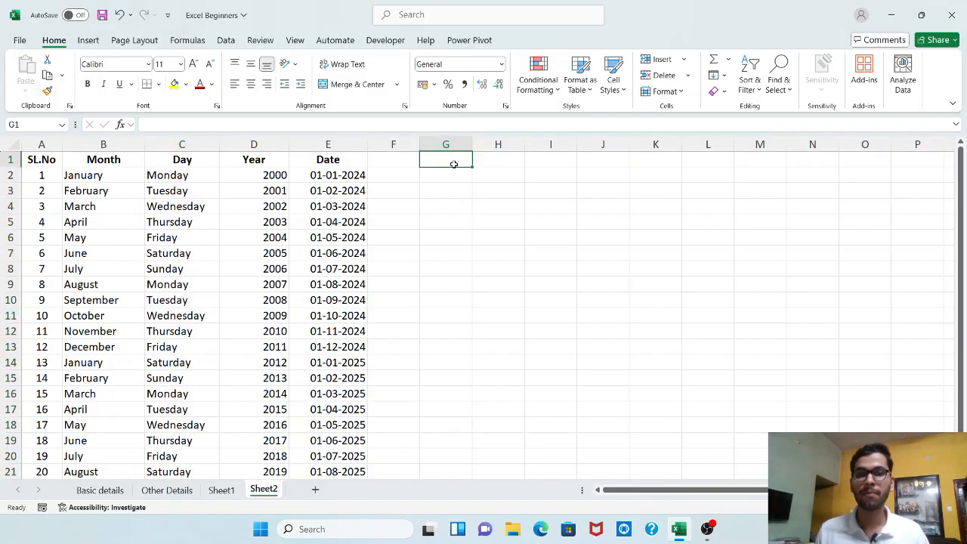
drag(472, 144, 513, 145)
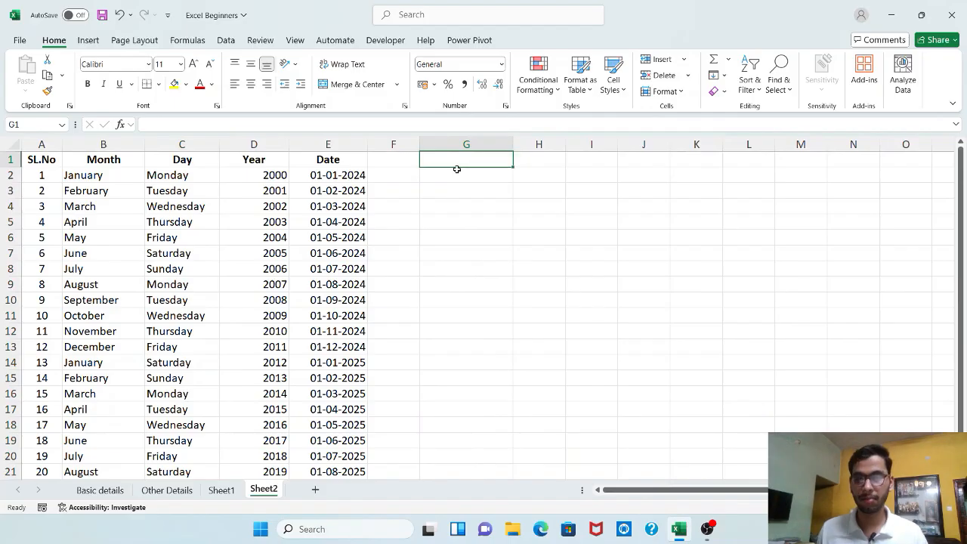
text(Name)
key(Return)
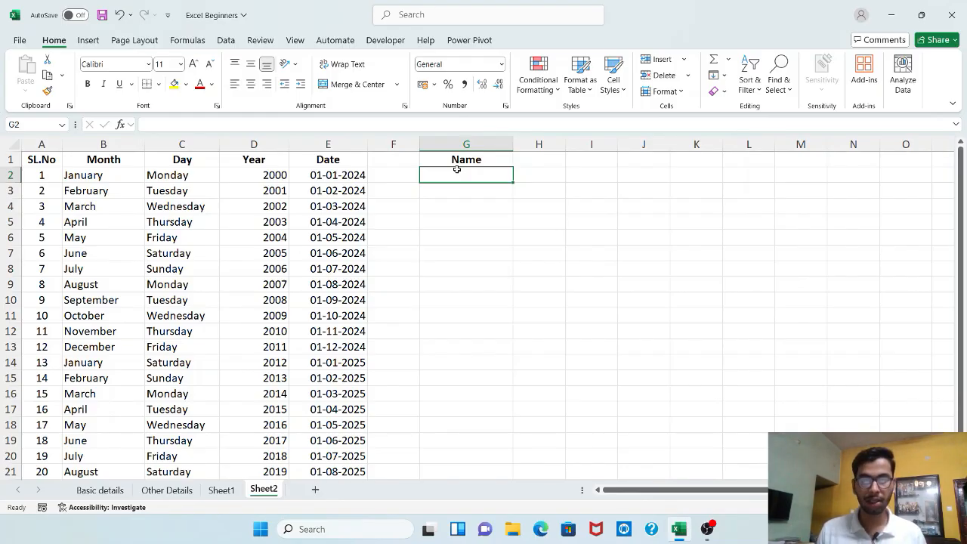
Join the first row's month and day in cell G2 with the formula =CONCATENATE(B2,C2)
text(=)
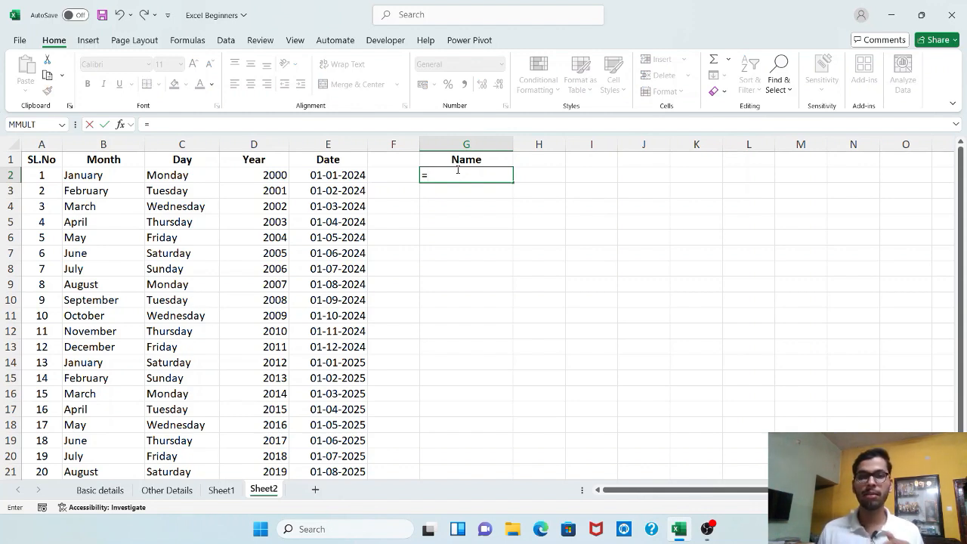
text(conca)
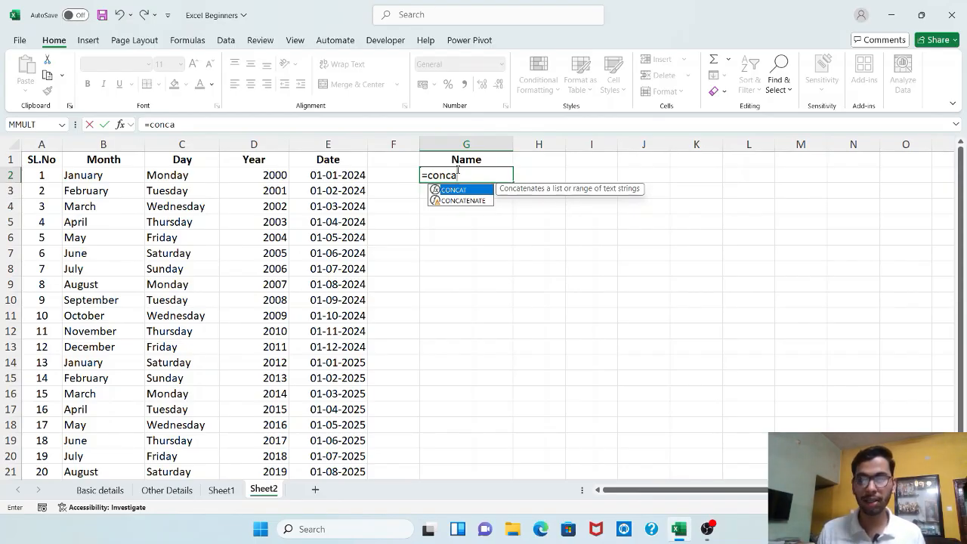
key(Down)
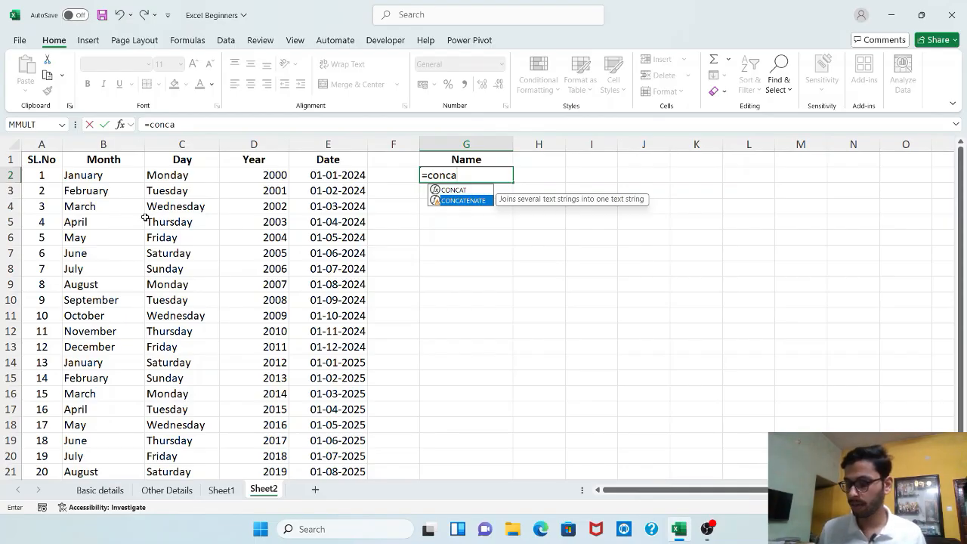
key(Tab)
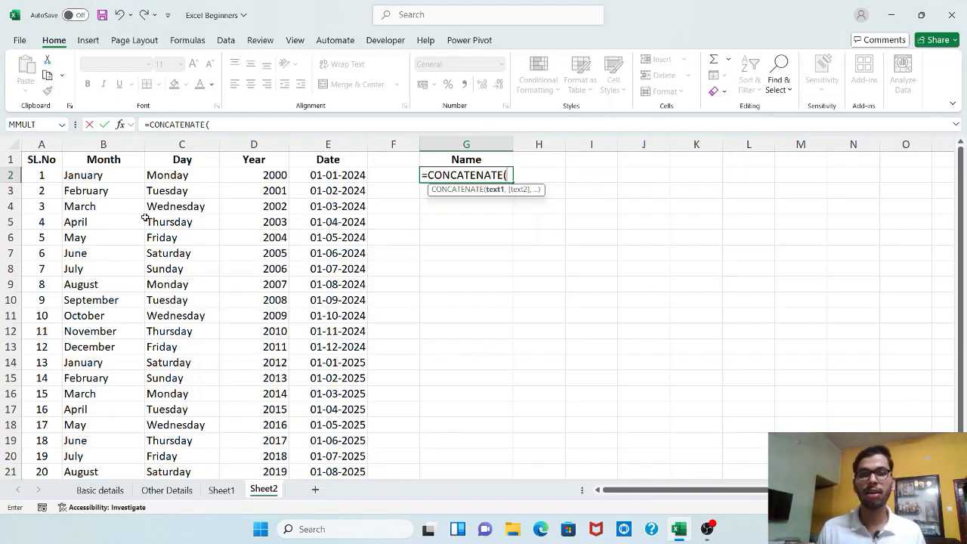
click(124, 176)
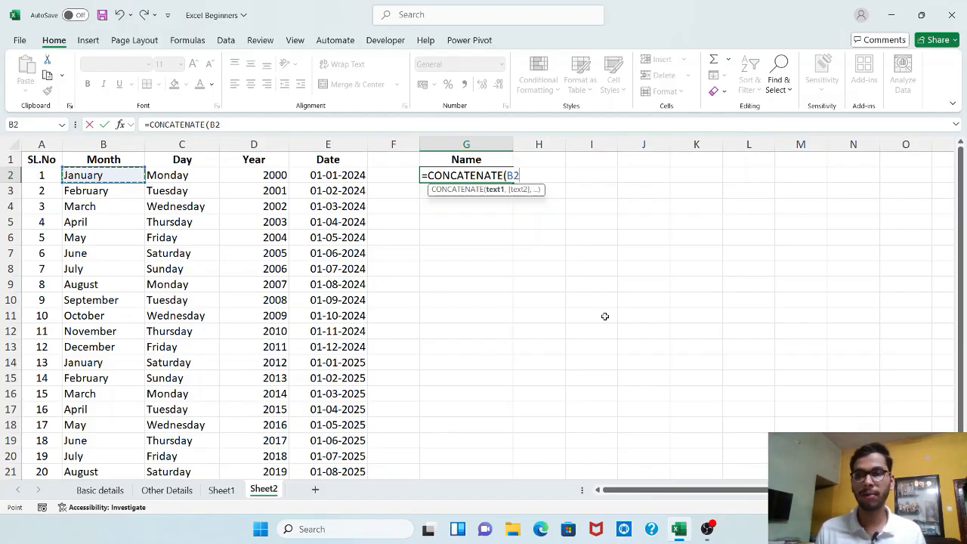
text(,)
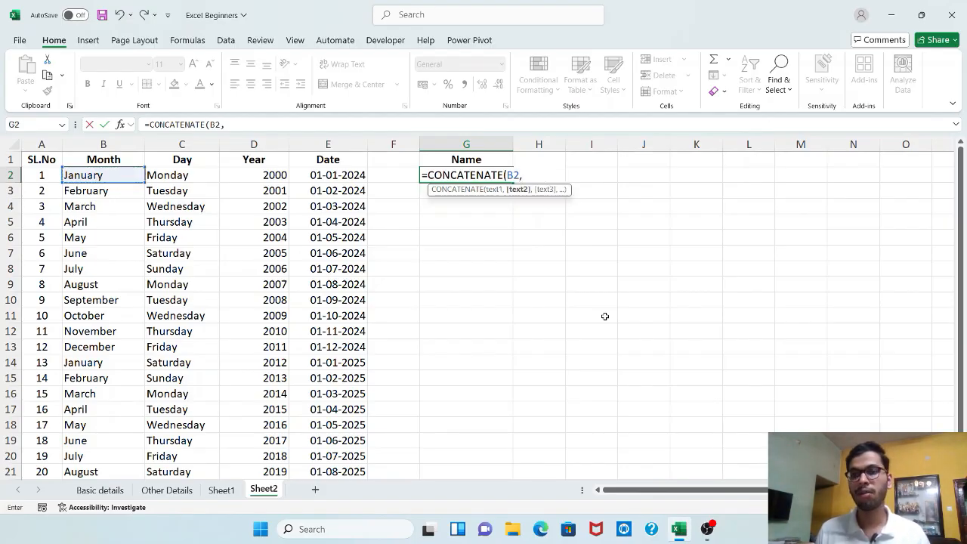
click(190, 175)
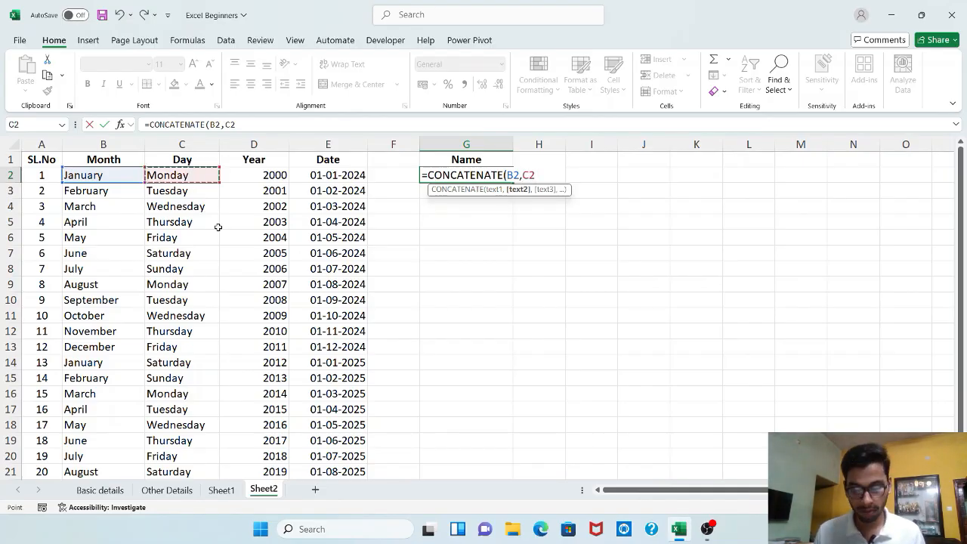
text())
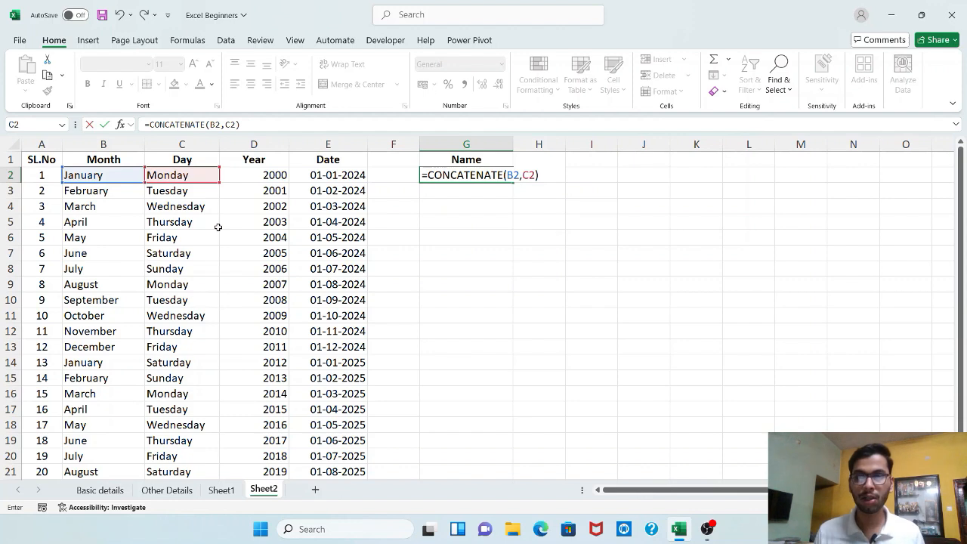
key(Return)
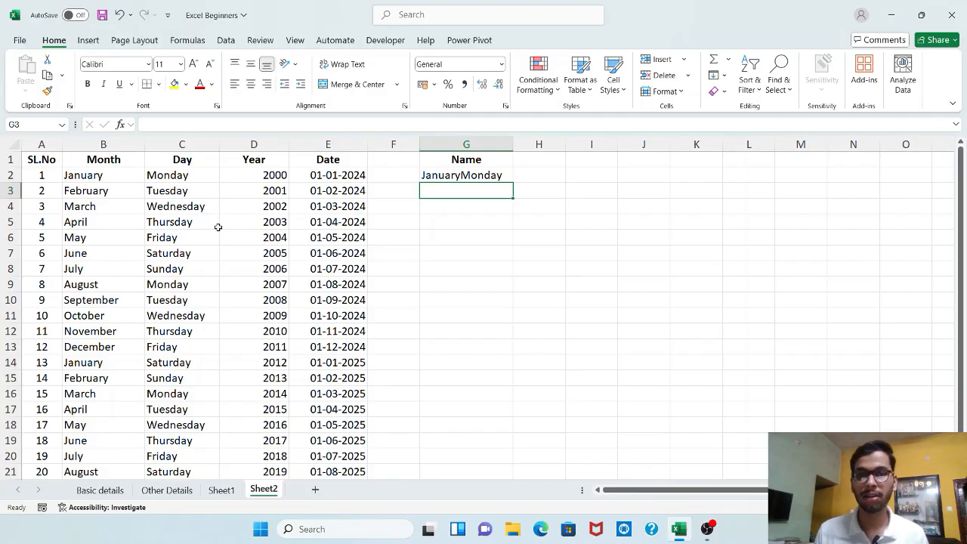
Add a space between the month and day in G2 by changing the formula to =CONCATENATE(B2," ",C2)
click(597, 176)
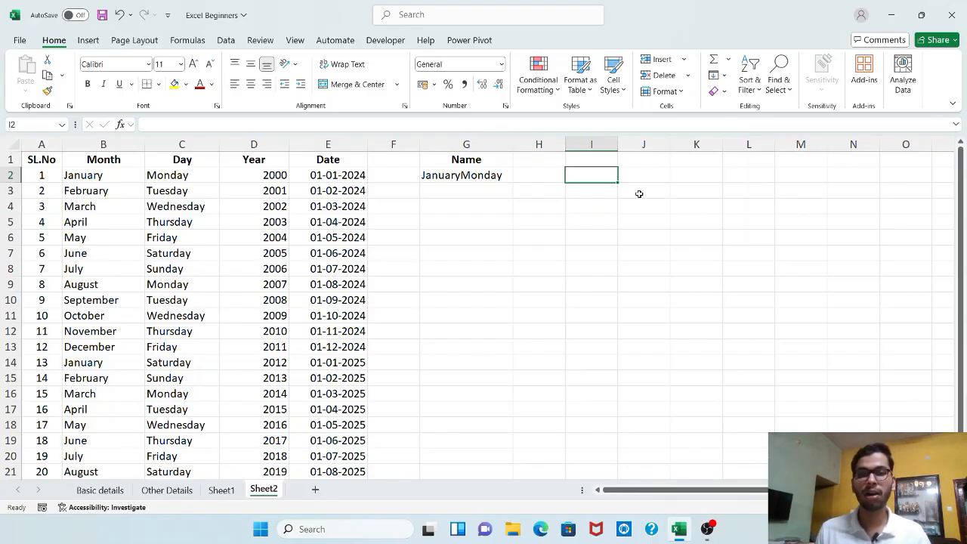
click(464, 175)
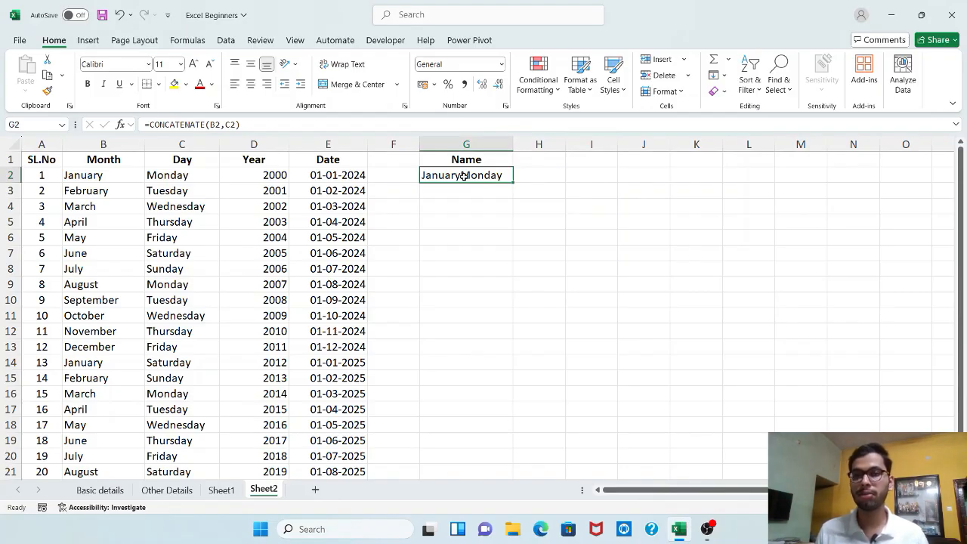
click(226, 126)
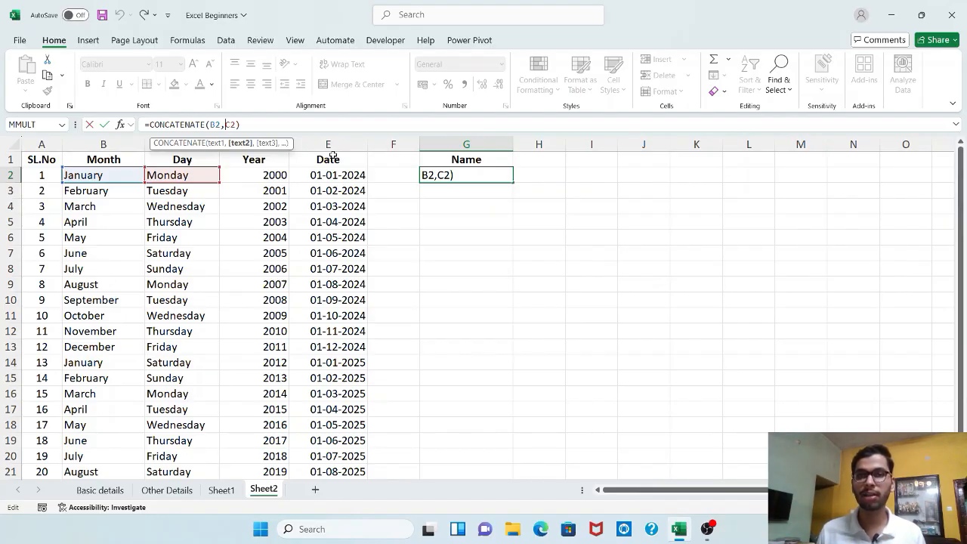
text(")
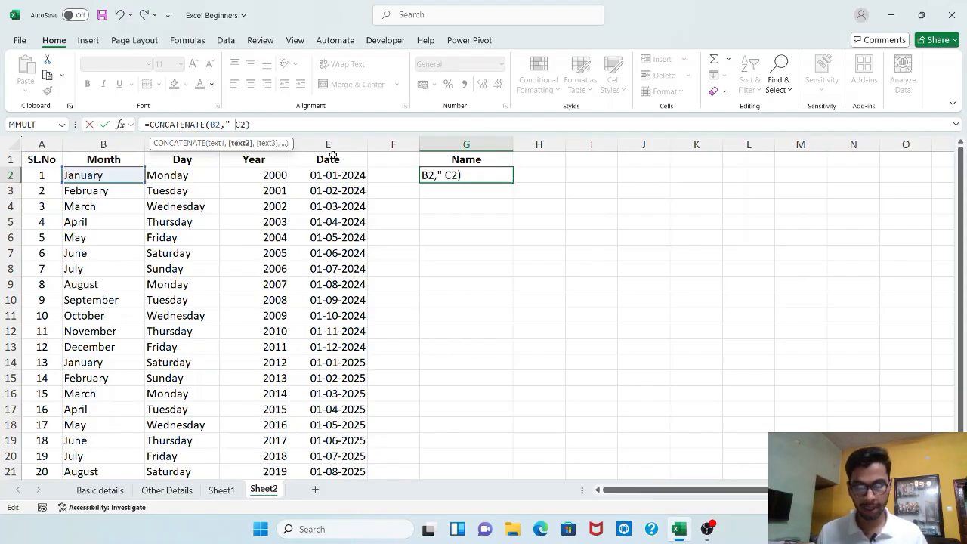
text( ")
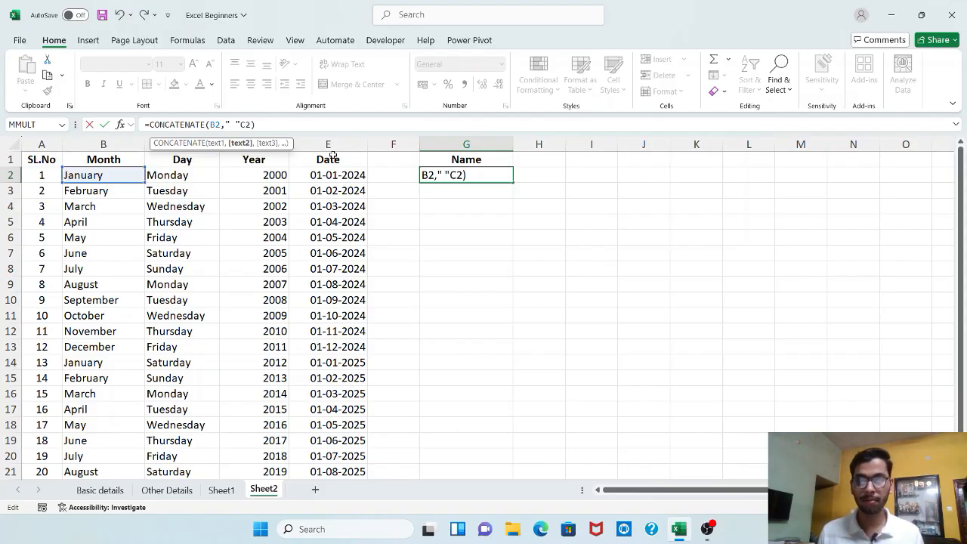
text(,)
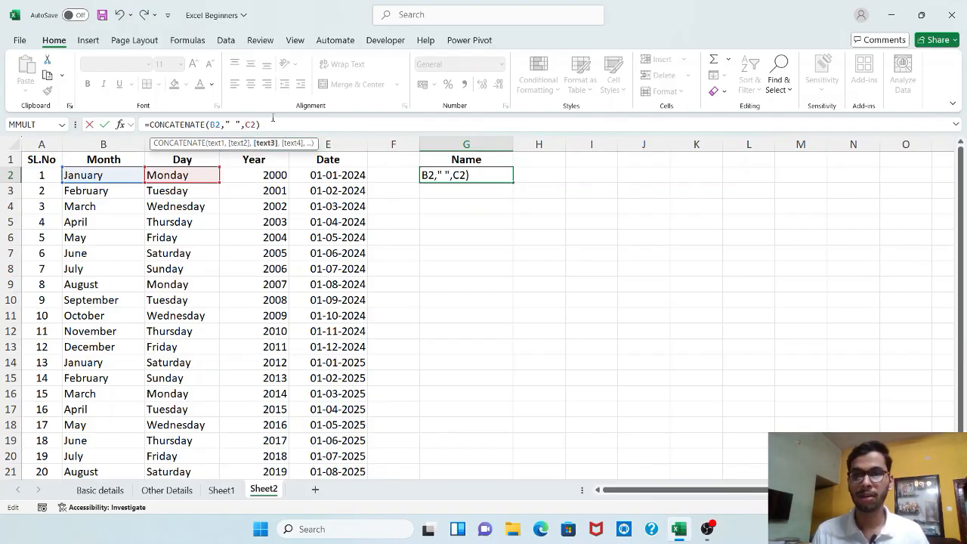
key(Return)
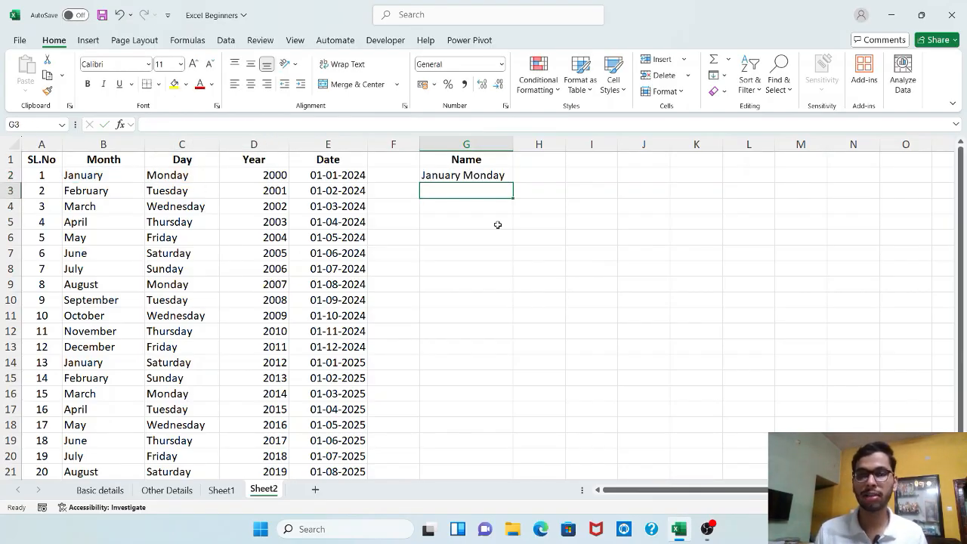
Copy the G2 formula down through G21 and fit column G's width to its contents
key(Up)
key(ctrl+c)
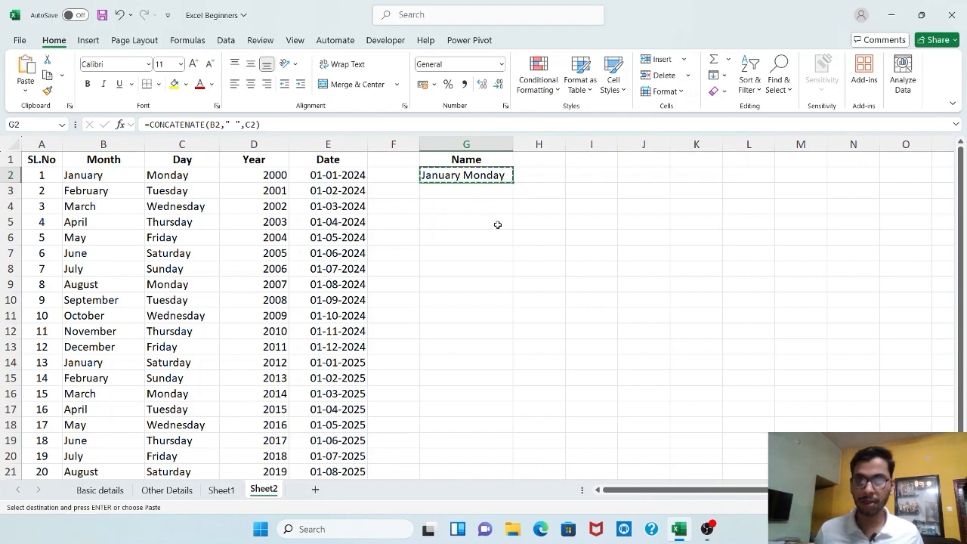
key(Down)
key(shift+Down)
key(shift+Down)
key(shift+Down)
key(shift+Down)
key(shift+Down)
key(shift+Down)
key(shift+Down)
key(shift+Down)
key(shift+Down)
key(shift+Down)
key(shift+Down)
key(shift+Down)
key(shift+Down)
key(shift+Down)
key(shift+Down)
key(shift+Down)
key(shift+Down)
key(shift+Down)
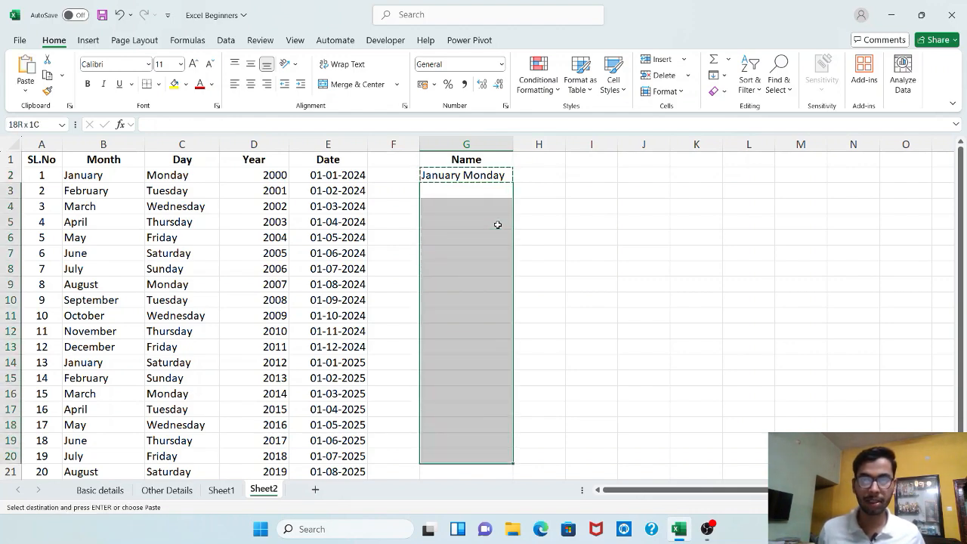
key(ctrl+v)
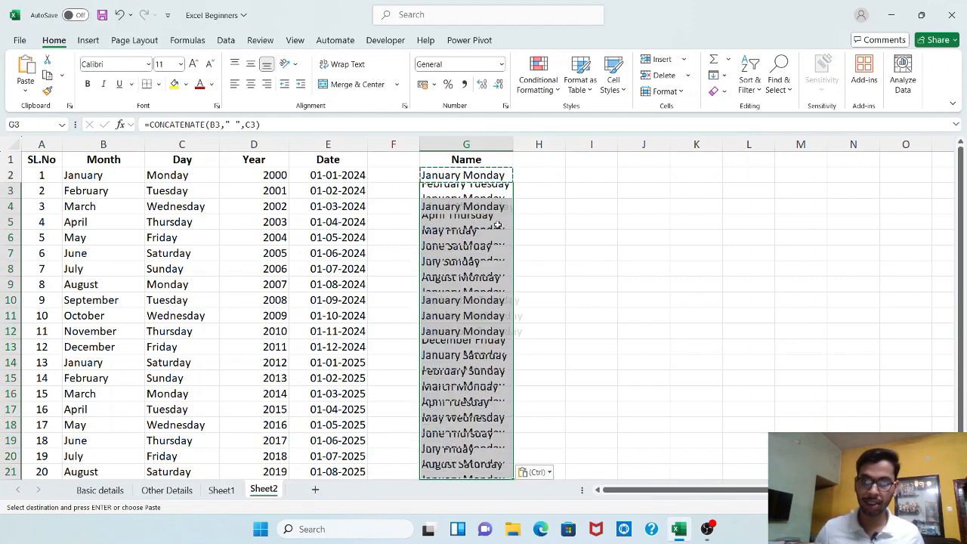
key(Right)
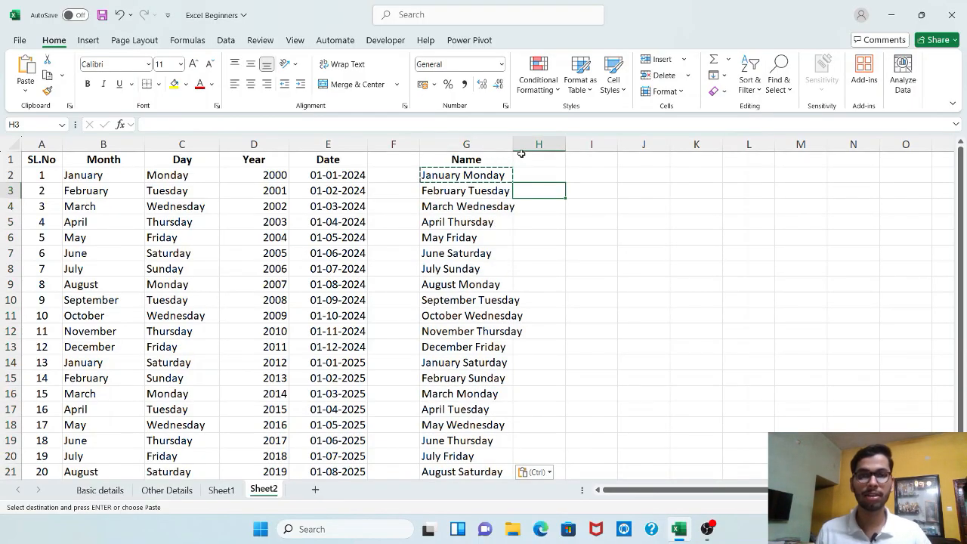
double_click(517, 144)
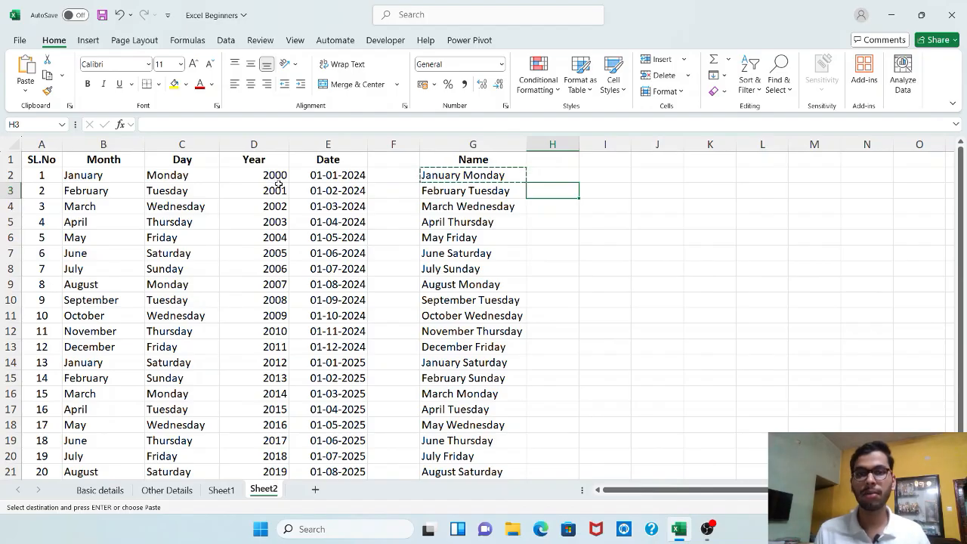
Append a space and the year to the G2 formula, making it =CONCATENATE(B2," ",C2," ",D2)
click(552, 180)
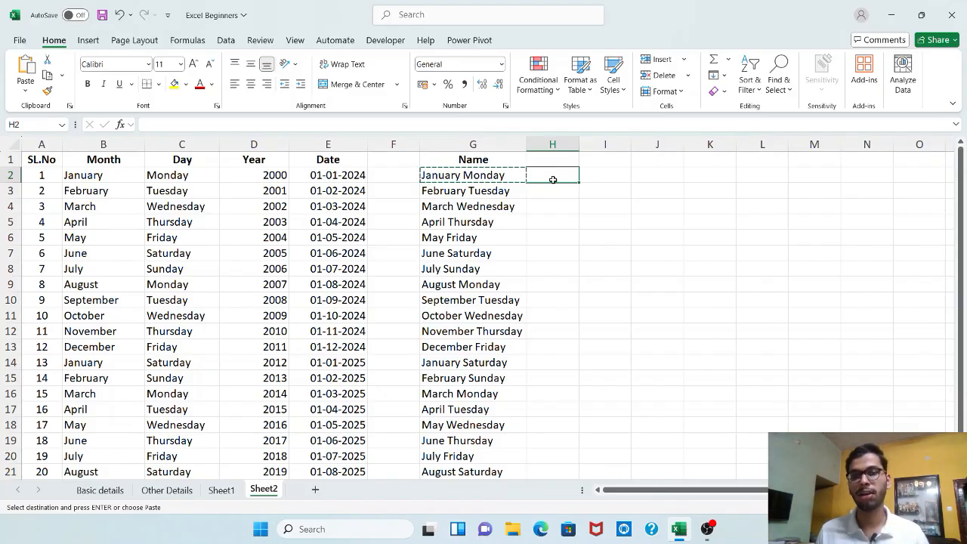
click(490, 177)
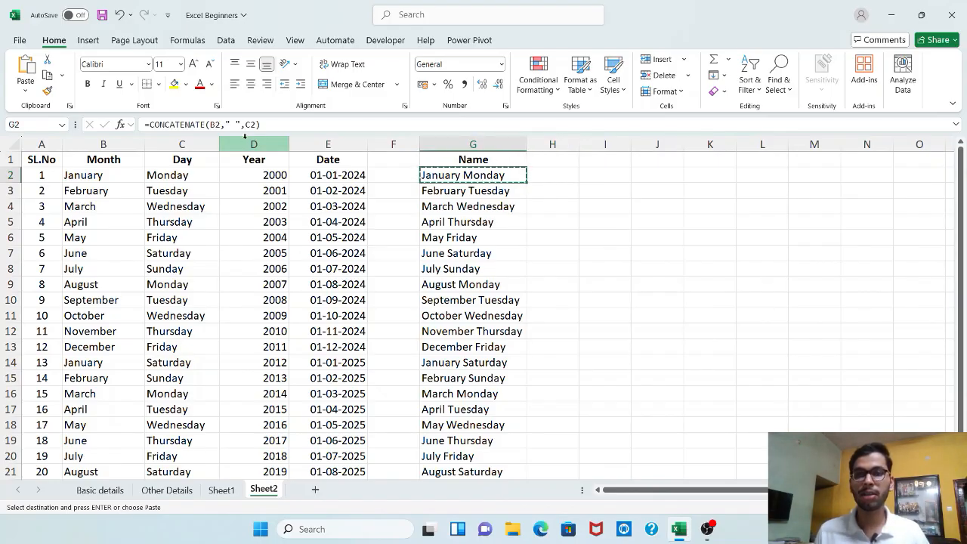
click(328, 130)
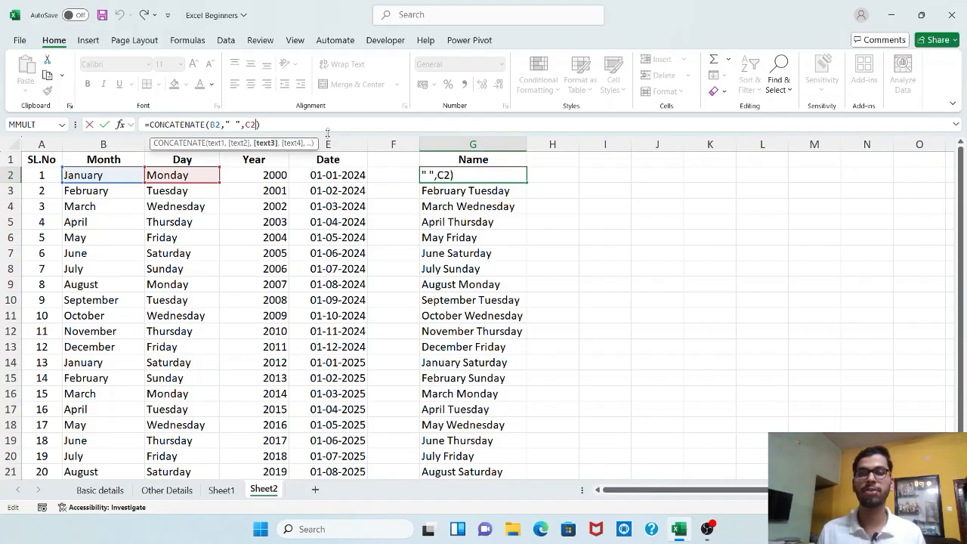
text(,)
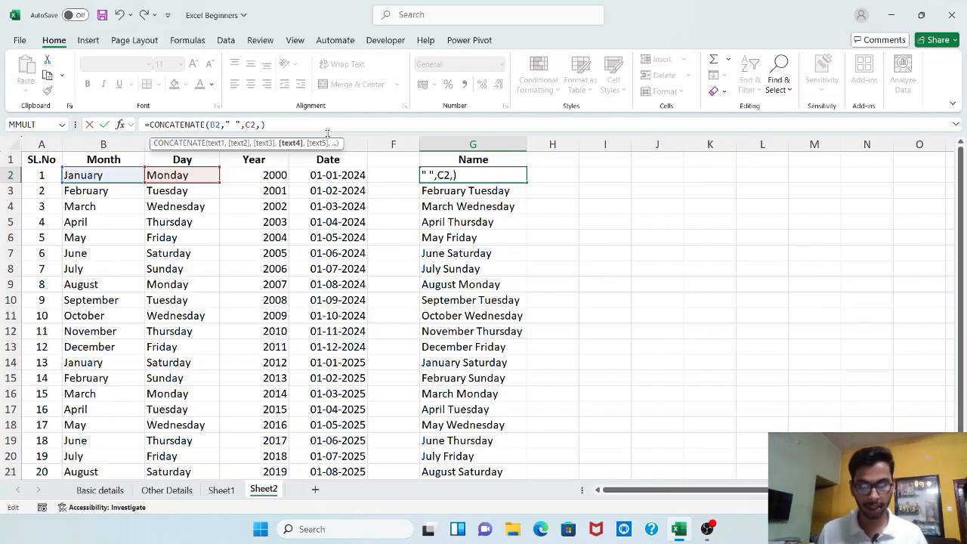
text(" )
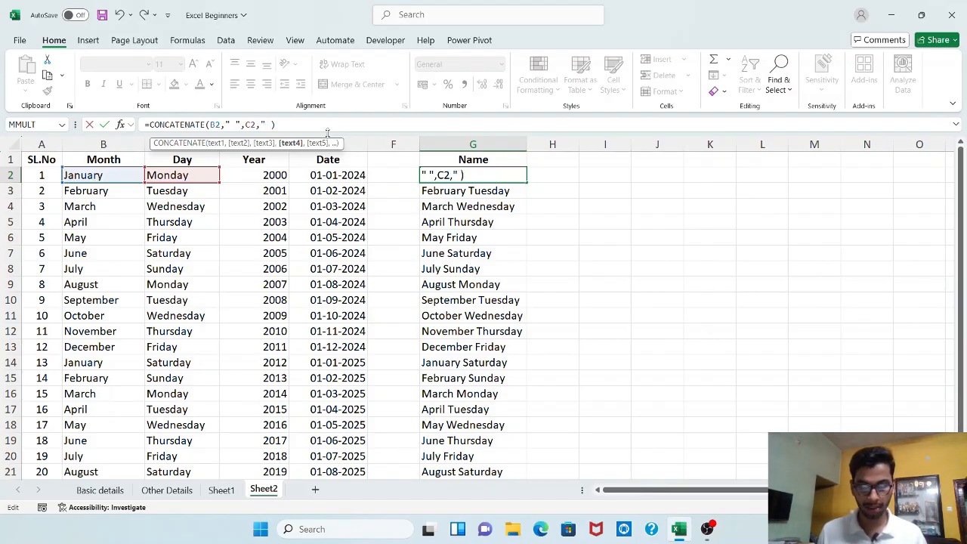
text(",)
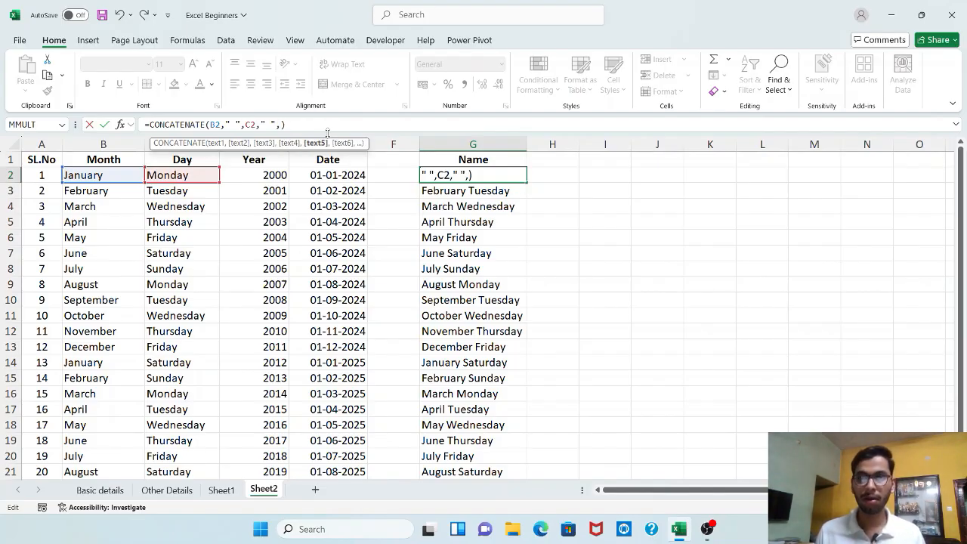
click(270, 174)
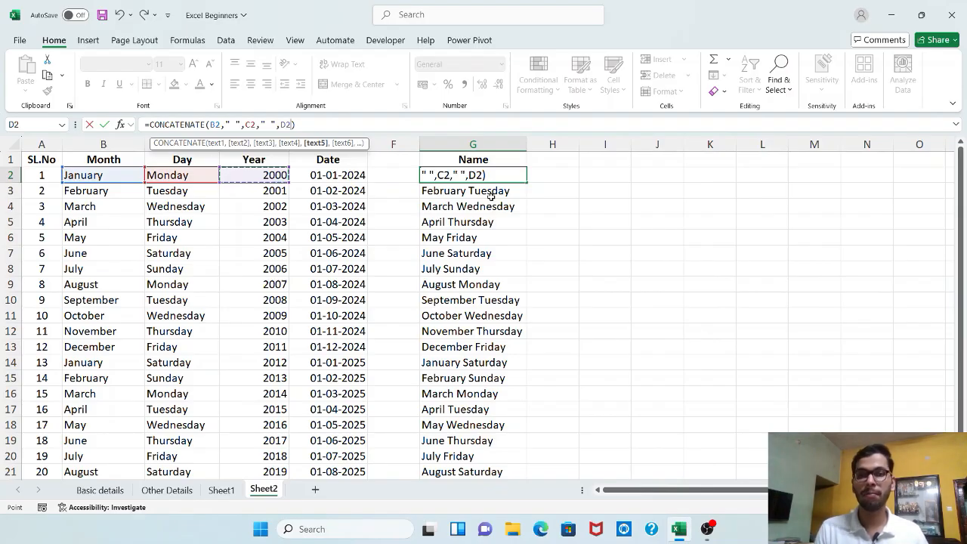
key(Return)
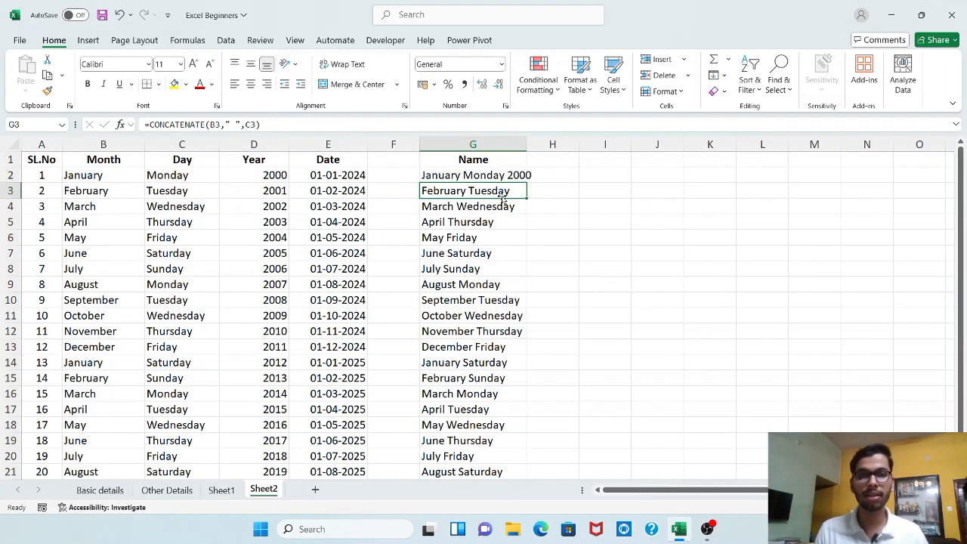
click(521, 178)
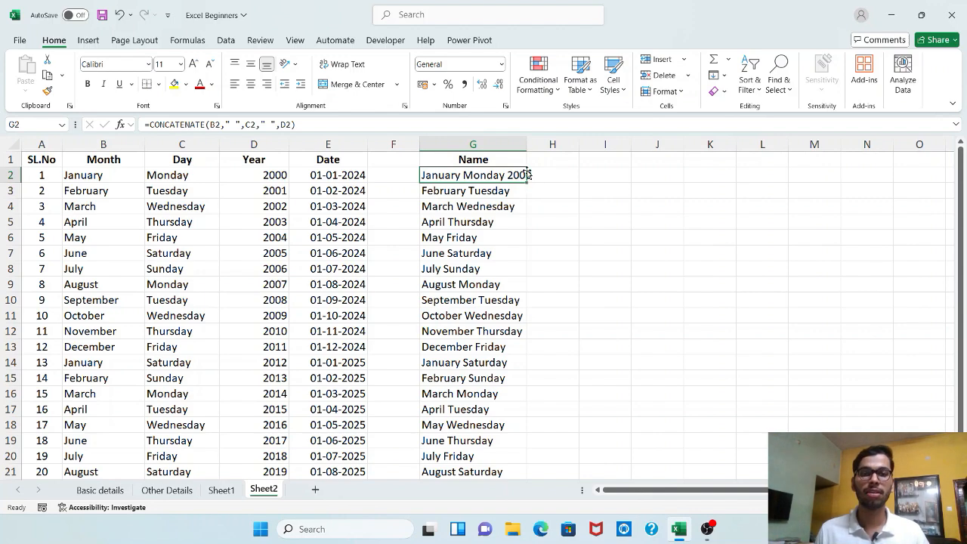
Widen column G to fit the full text and copy the G2 formula down through G21
double_click(527, 143)
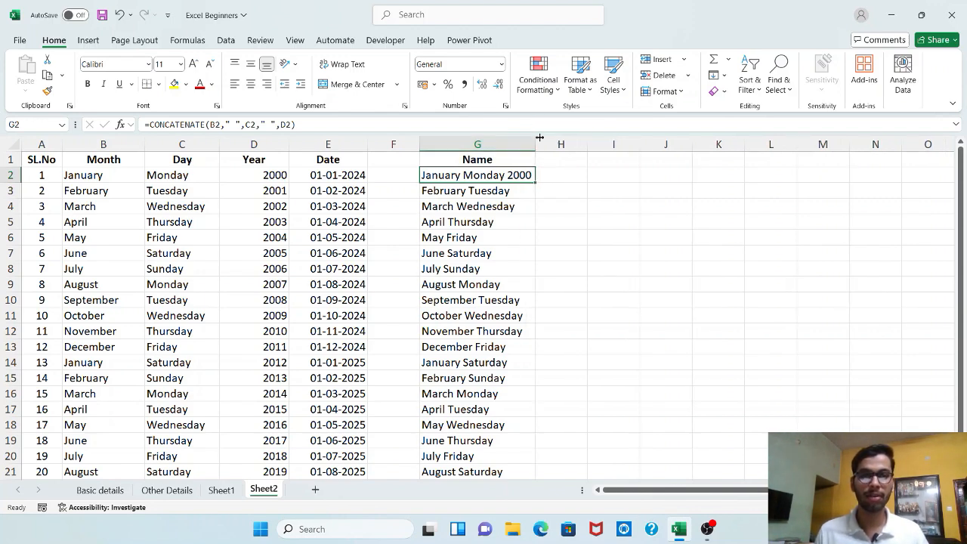
drag(536, 144, 559, 145)
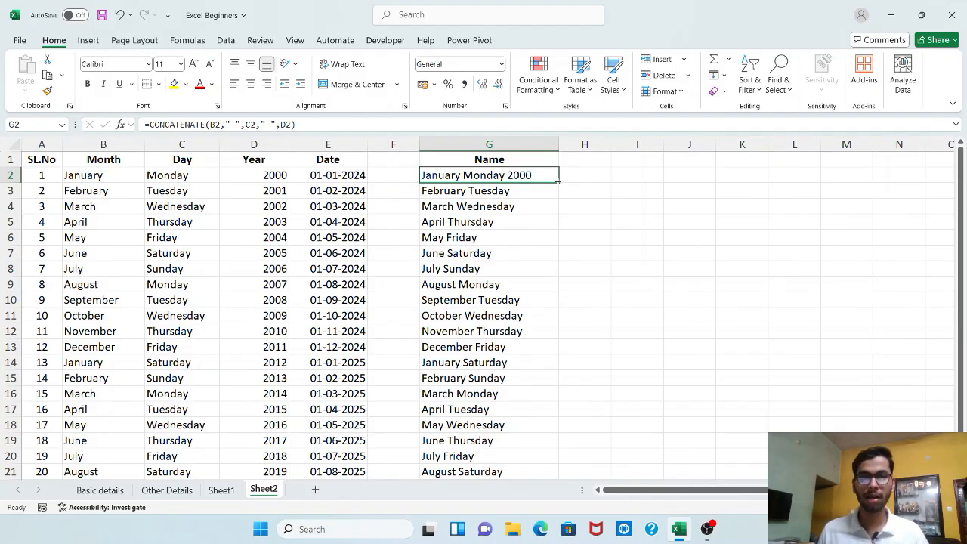
double_click(558, 181)
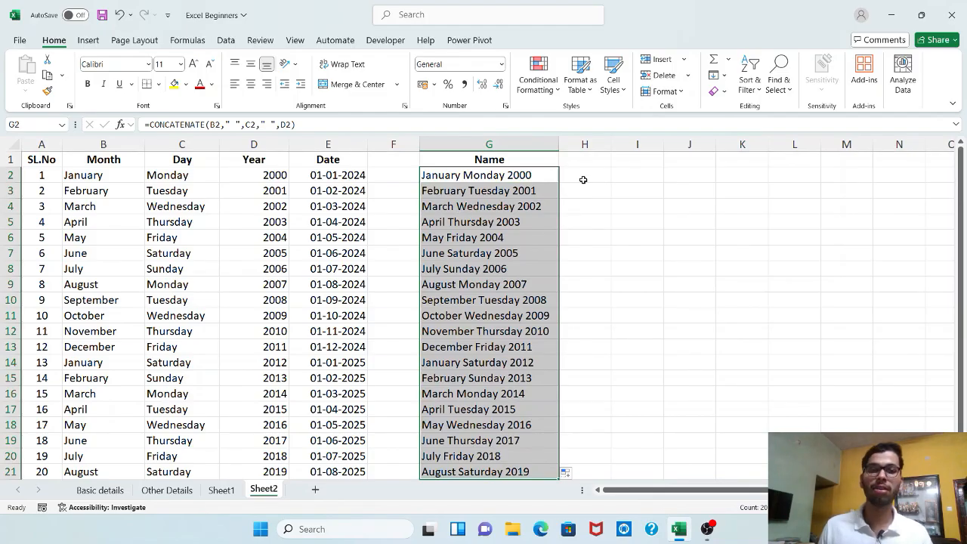
Join the first row's month and day in cell H2 using the ampersand operator with the formula =B2&C2
click(583, 180)
scroll(526, 363, down, 4)
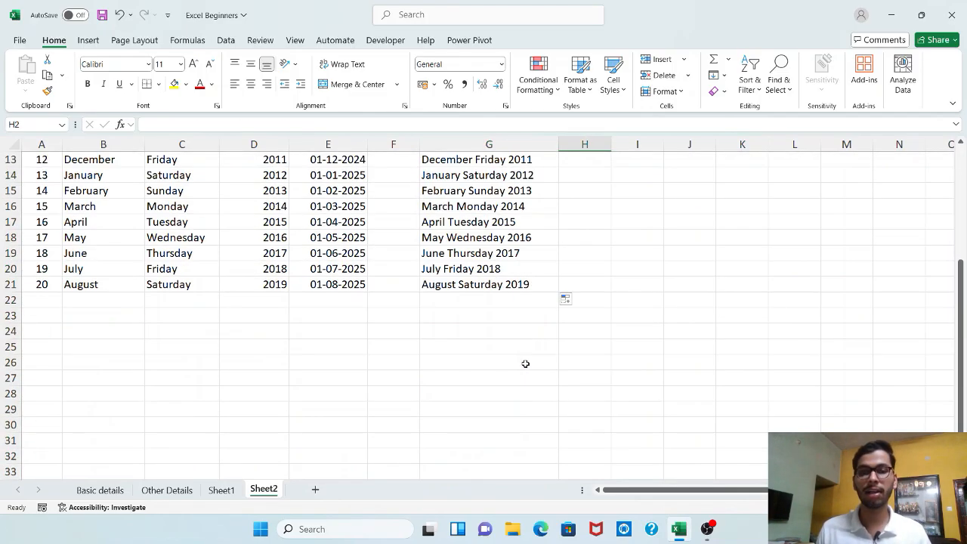
scroll(527, 363, up, 4)
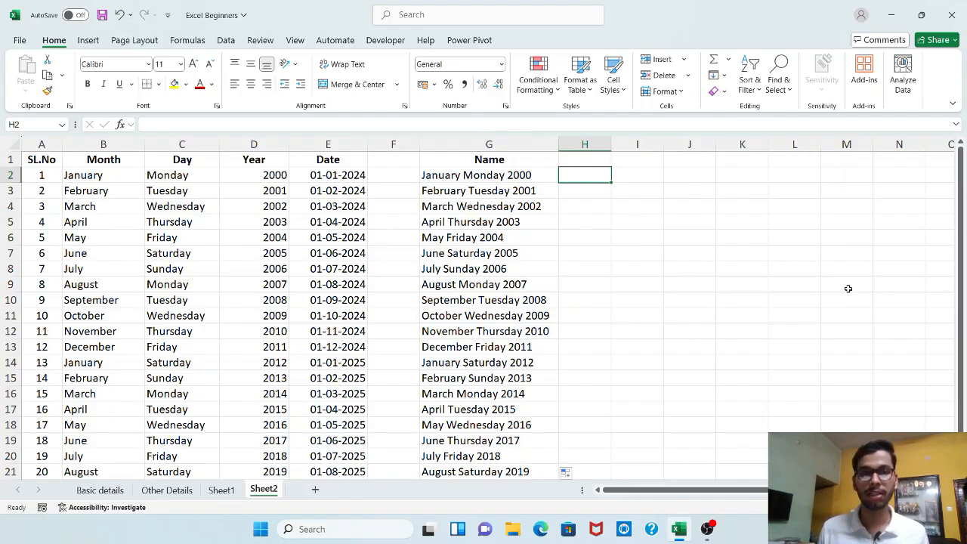
text(=)
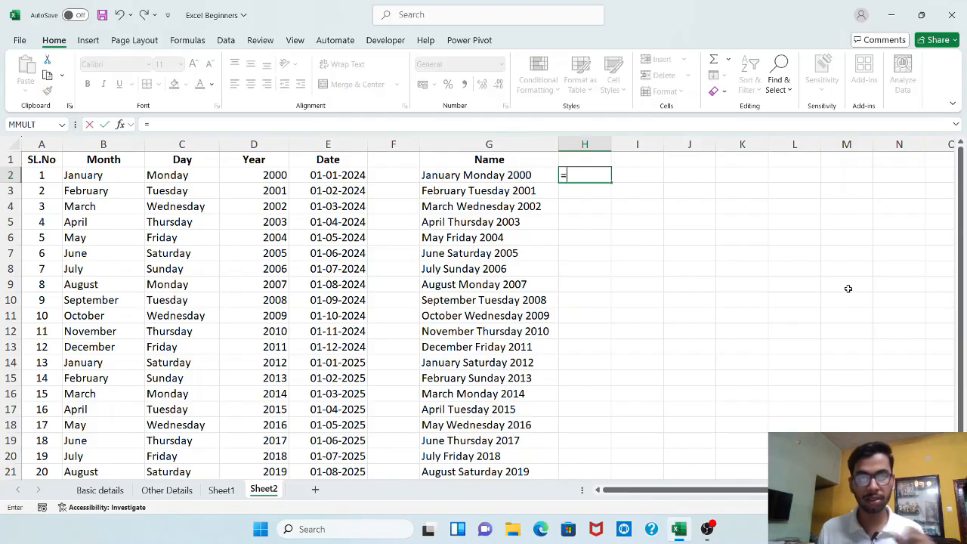
click(74, 176)
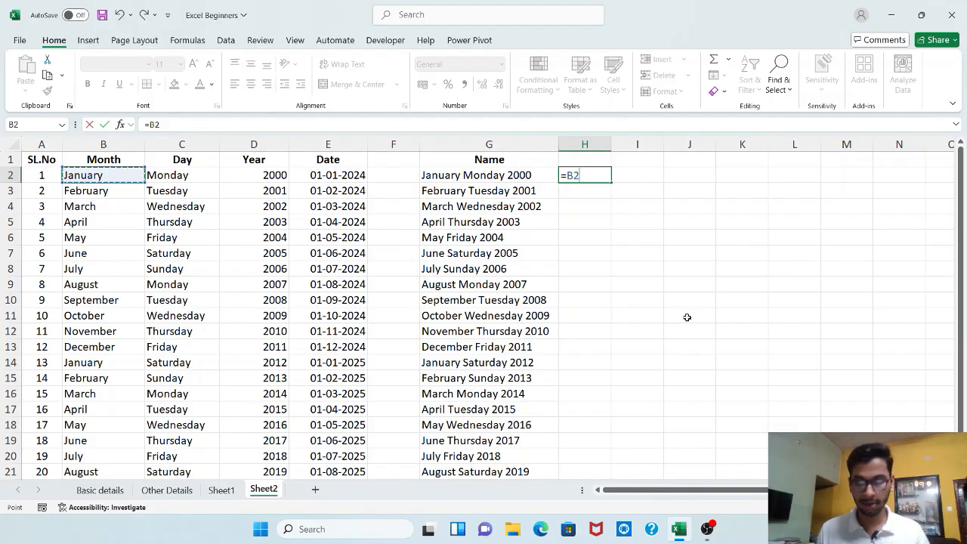
text(&)
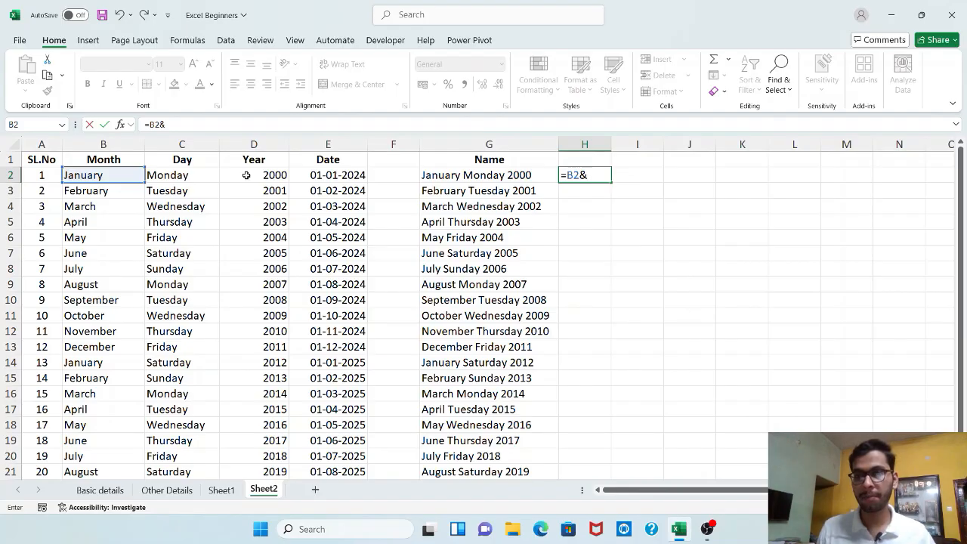
click(217, 176)
key(Return)
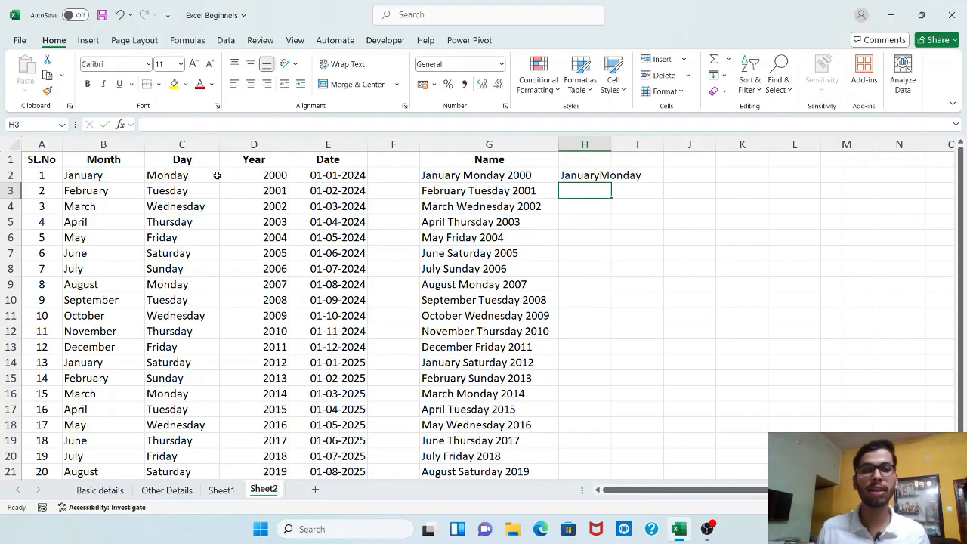
Fit column H's width to its contents and copy the H2 formula down through H21
double_click(612, 143)
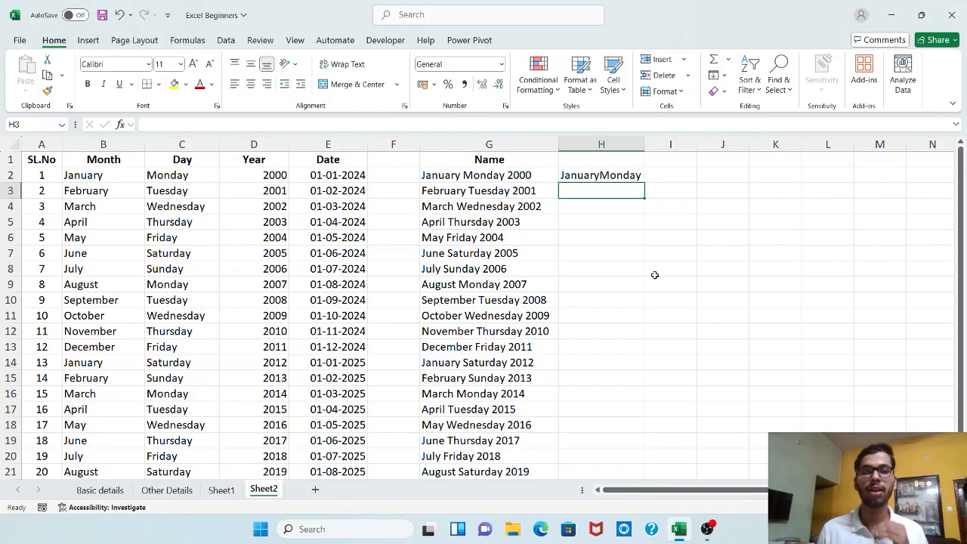
click(584, 173)
double_click(643, 186)
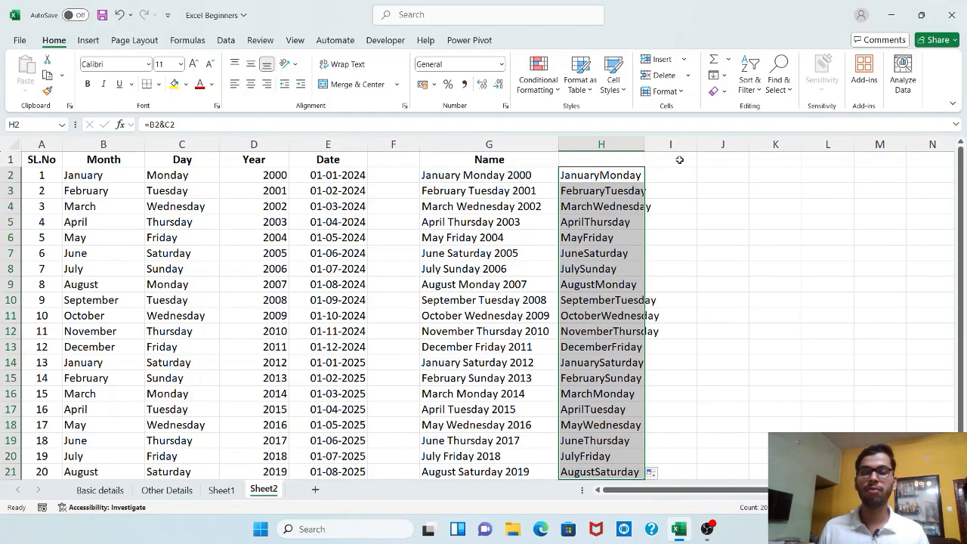